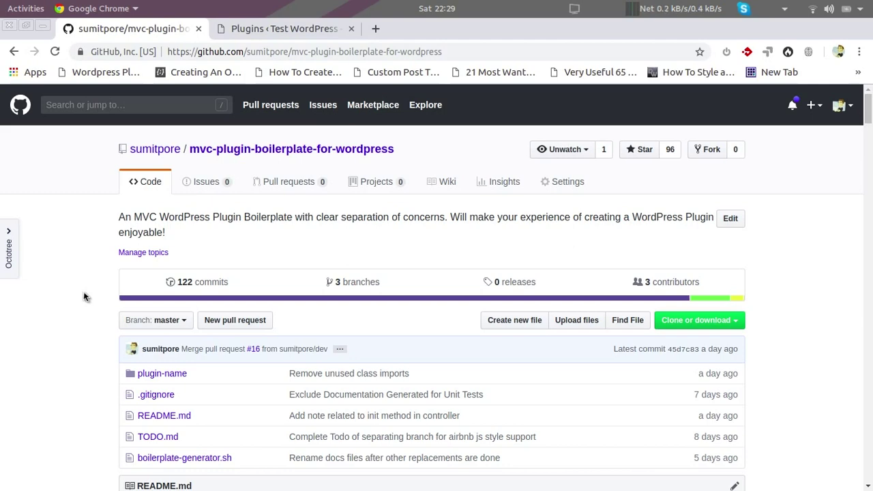
Read through the repository's README, from the introduction and architecture diagram to the installation instructions
scroll(83, 297, "down", 2)
scroll(84, 296, "down", 4)
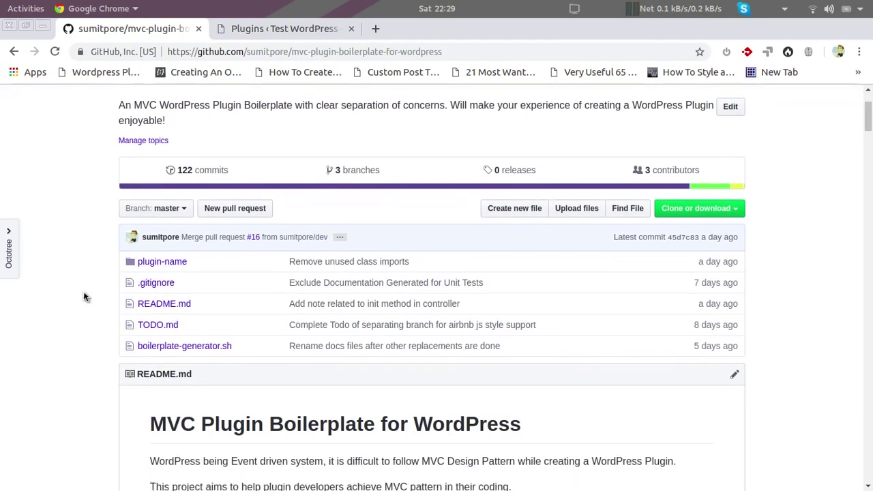
scroll(84, 294, "down", 1)
scroll(84, 293, "down", 1)
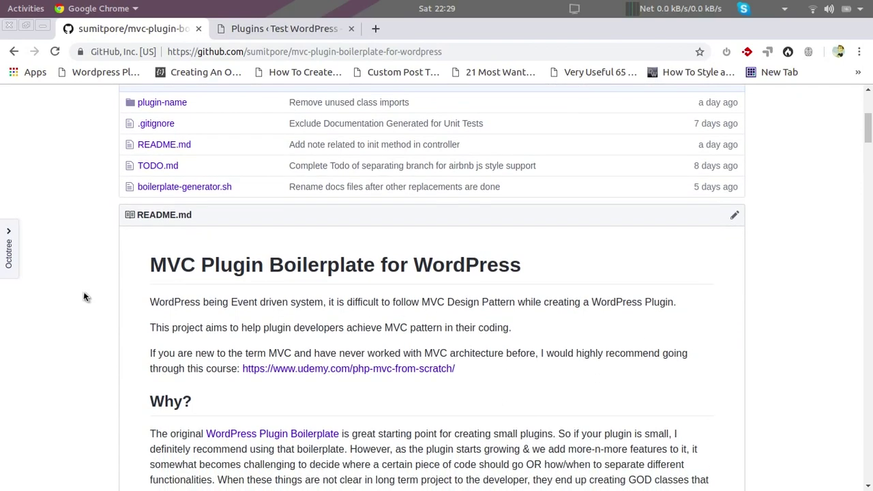
scroll(84, 297, "down", 5)
scroll(84, 297, "down", 3)
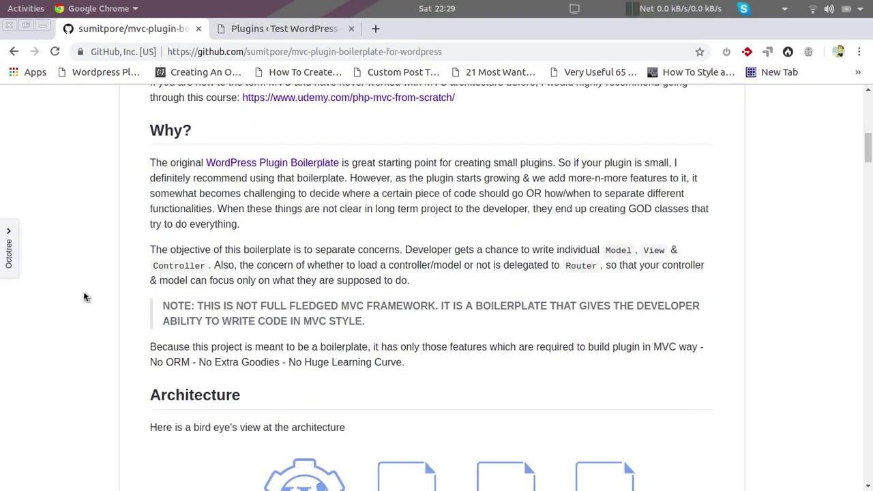
scroll(84, 297, "down", 10)
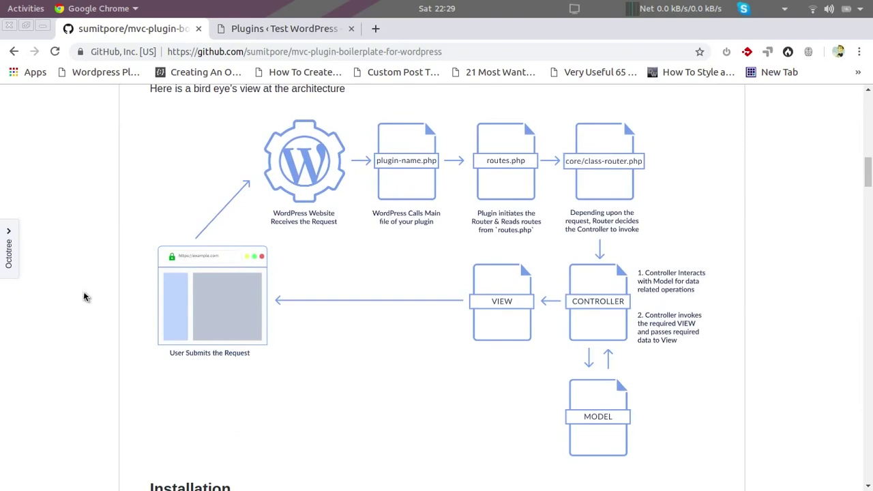
scroll(85, 297, "down", 9)
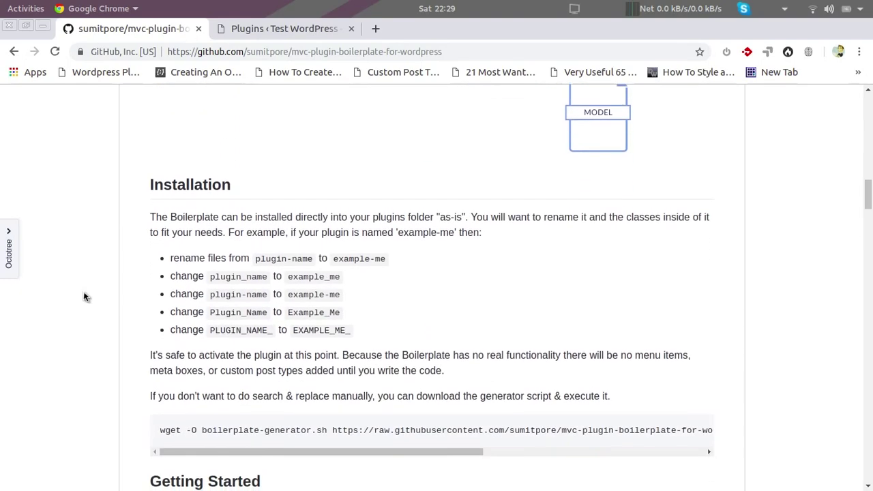
scroll(83, 295, "down", 4)
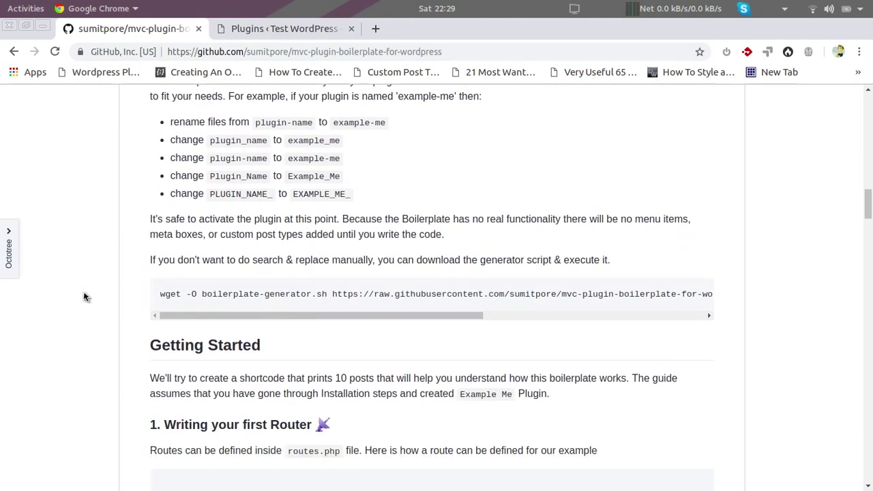
Copy the README's wget generator command and open a maximized terminal in the Desktop/boilerplate folder
triple_click(216, 291)
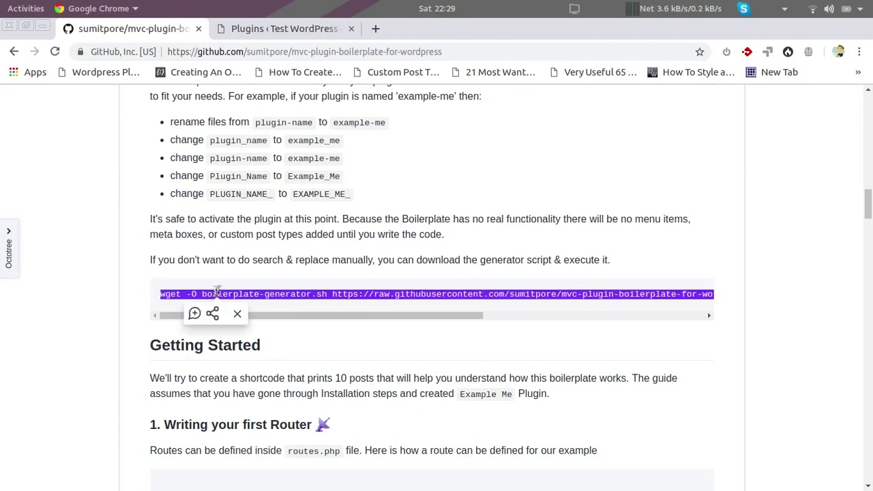
key("alt+Tab")
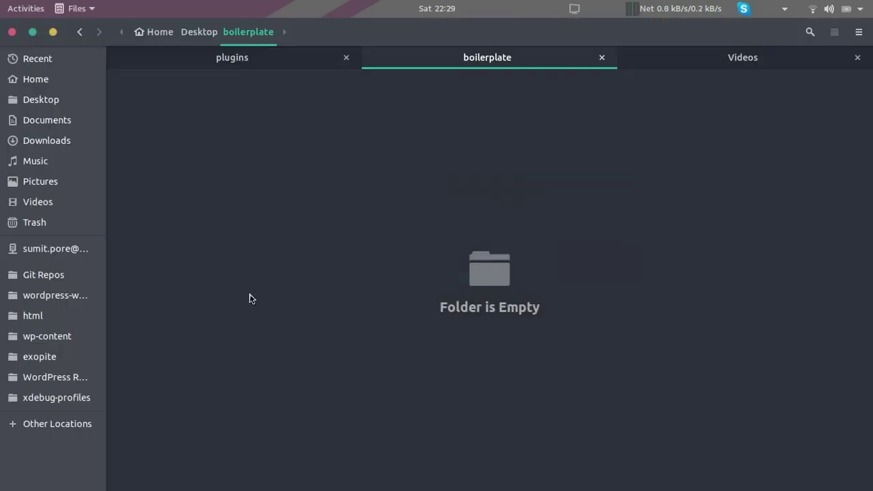
right_click(250, 296)
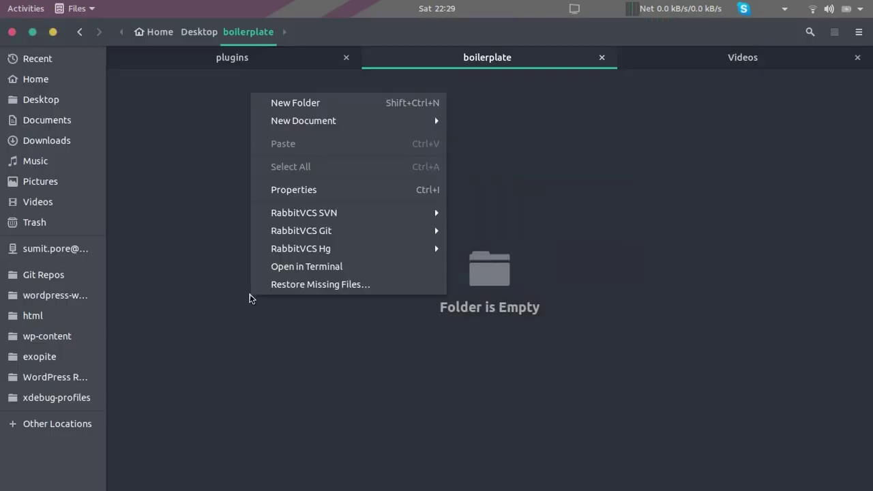
left_click(265, 269)
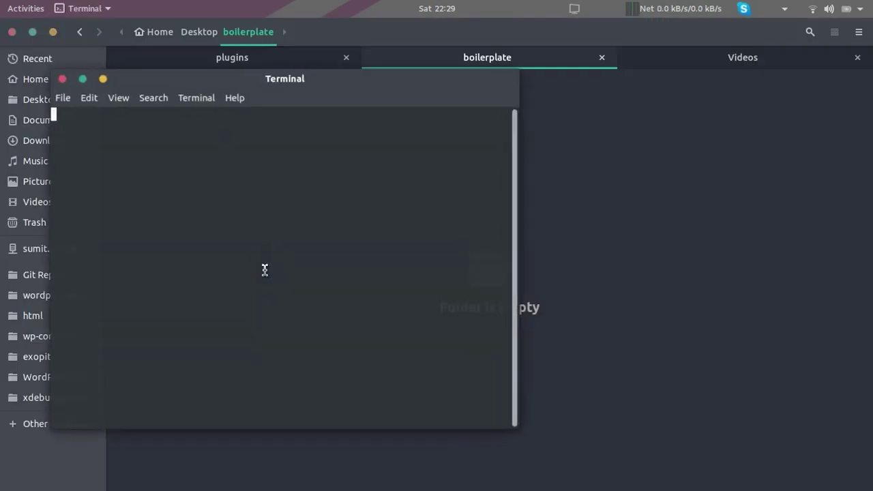
left_click(81, 77)
Run the copied command to download and execute boilerplate-generator.sh, and accept the license terms with y
type("wget -O boilerplate-generator.sh https://raw.githubusercontent.com/sumitpore/mvc-plugin-boilerplate-for-wordpress/master/boilerplate-generator.sh && bash boilerplate-generator.sh")
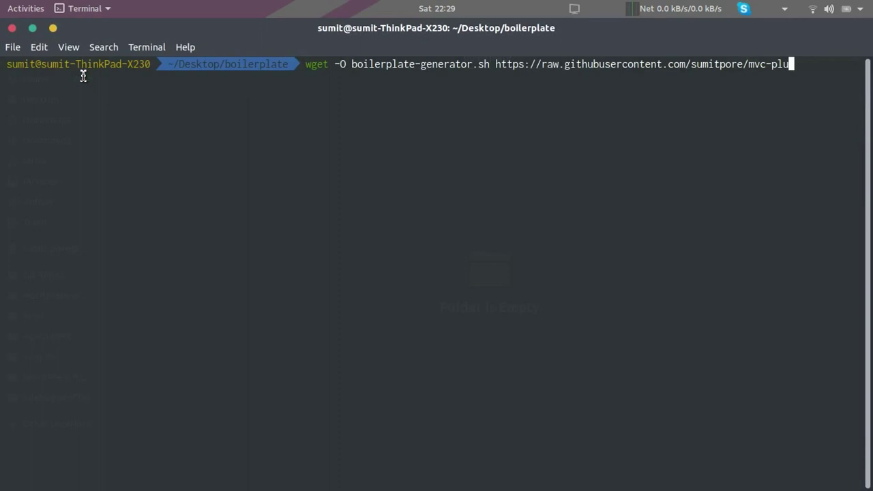
key("Return")
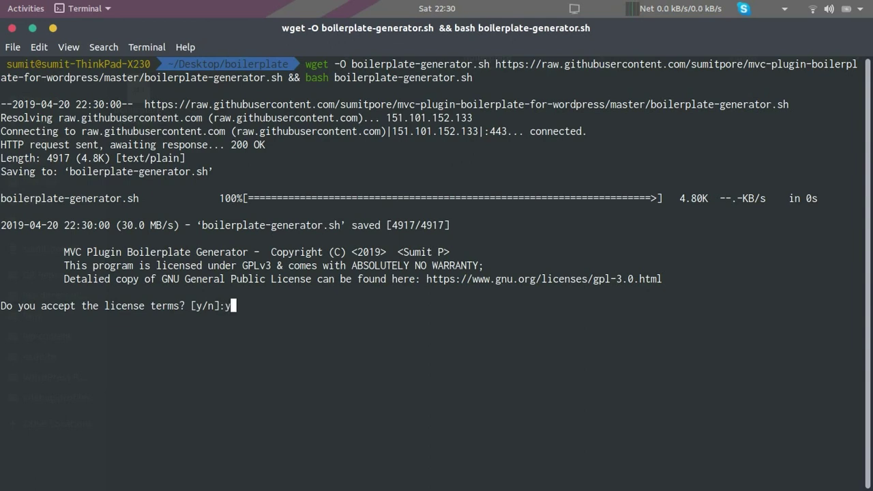
type("y")
key("Return")
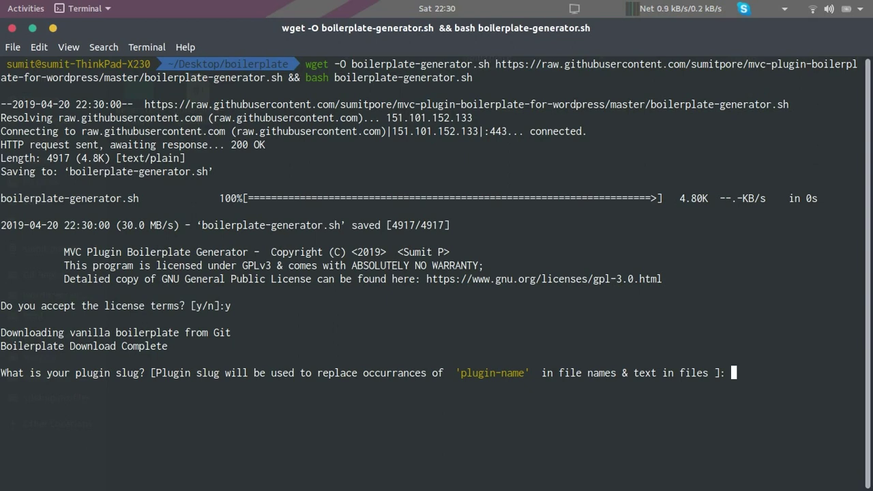
Enter example-me as the plugin slug and Example Me as the replacement for Plugin Name
type("example-me")
key("Return")
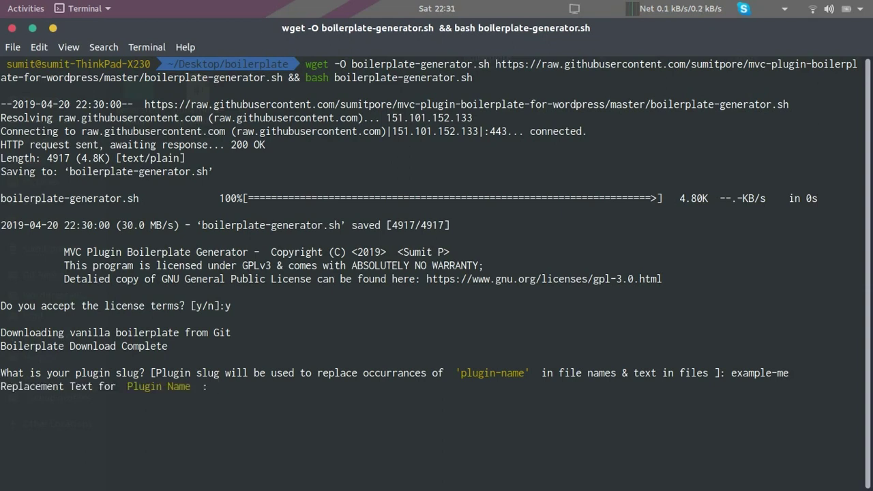
type("Example Me")
key("Return")
Enter the replacements example_me for plugin_name, Example_Me for Plugin_Name and EXAMPLE_ME_ for PLUGIN_NAME_ to generate the plugin
type("example")
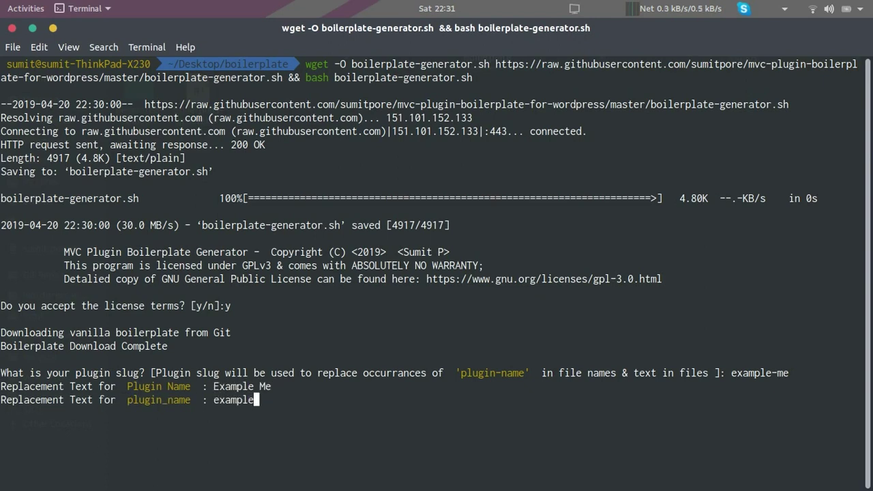
type("_me")
key("Return")
type("Example_Me")
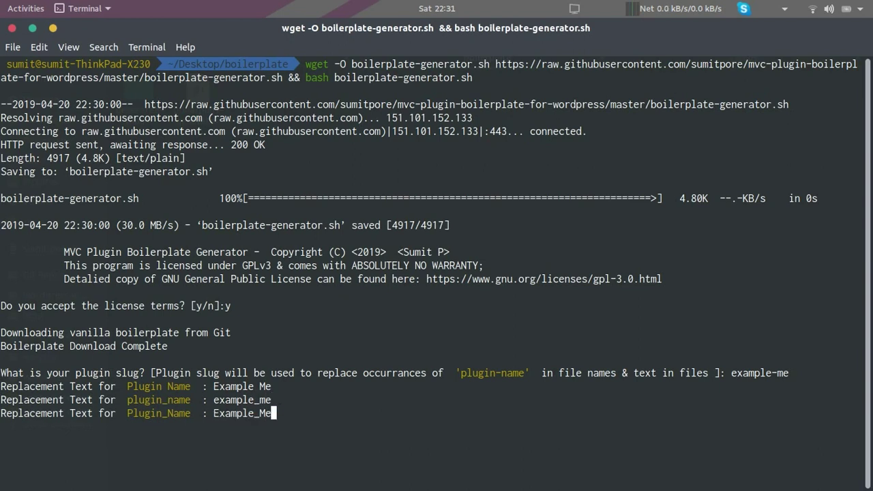
key("Return")
type("EXAMPLE_ME")
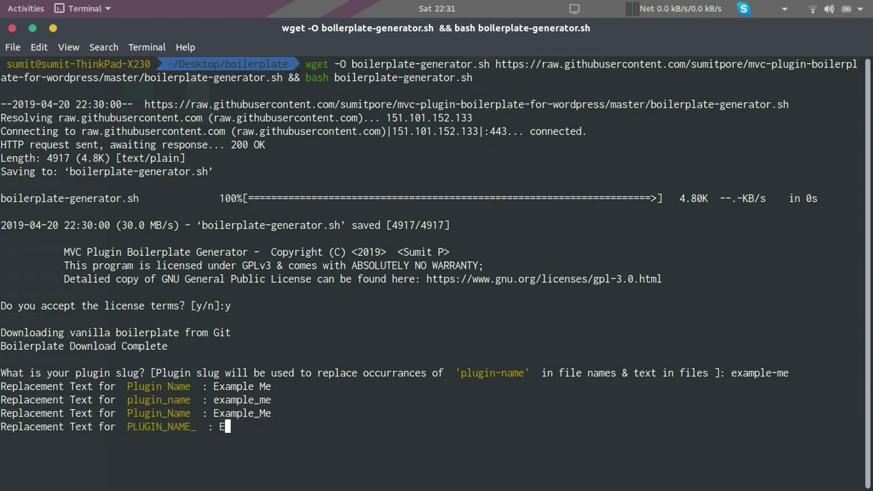
type("_")
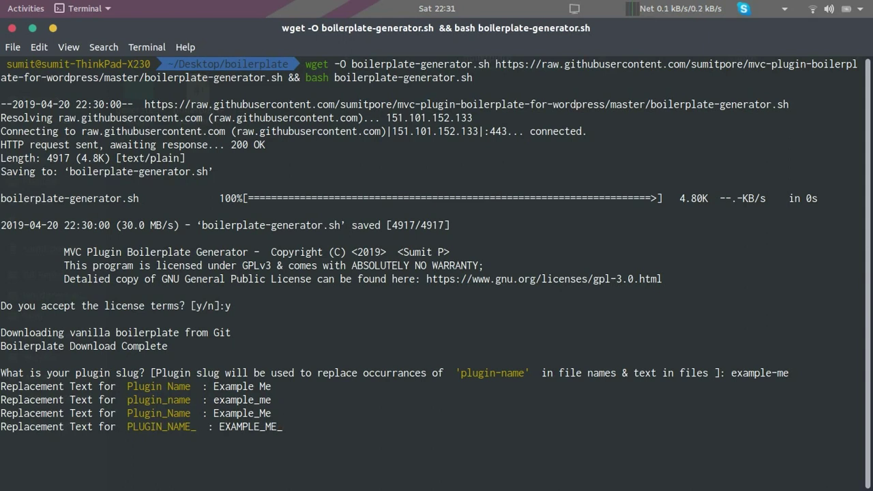
key("Return")
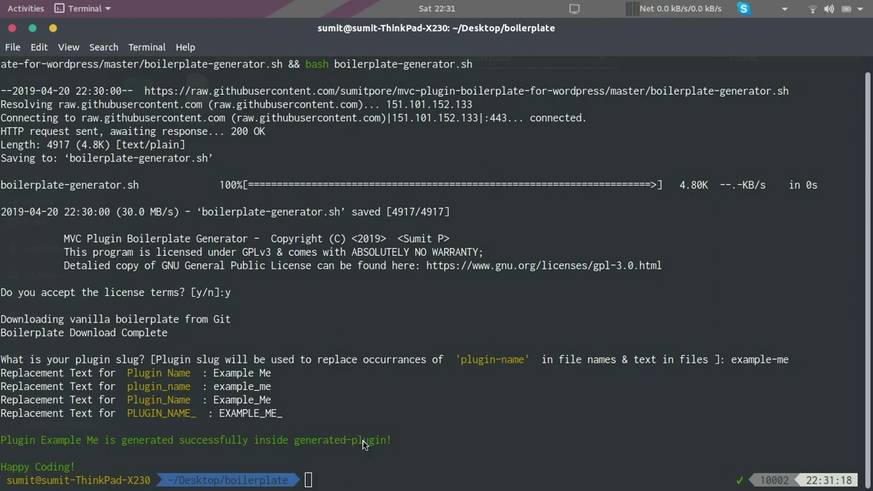
In the Files app, copy the example-me folder from generated-plugin into test-wp's wp-content/plugins folder
key("alt+Tab")
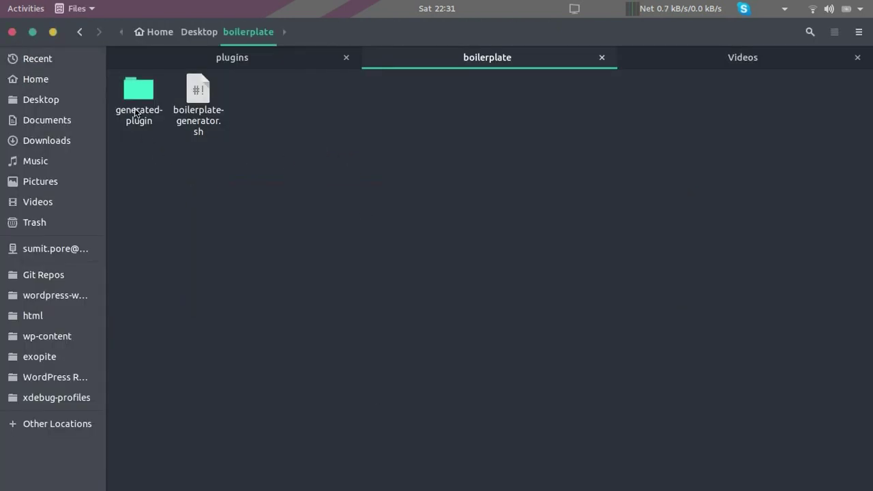
double_click(134, 109)
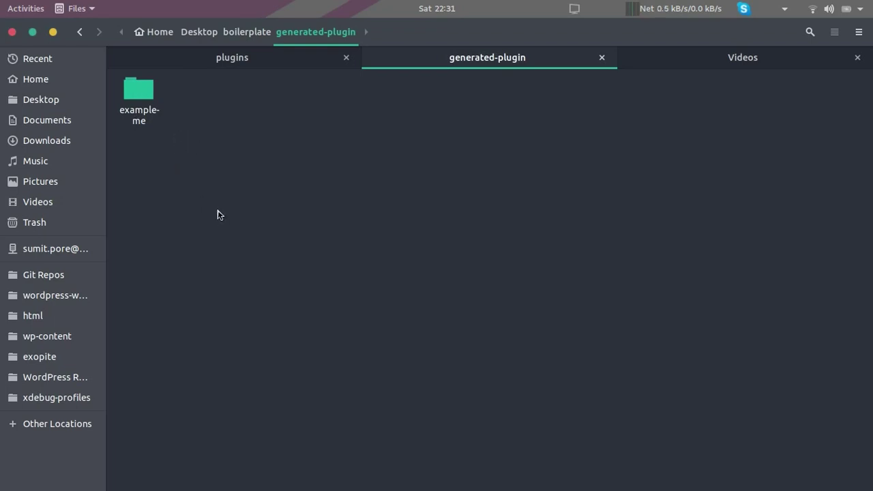
right_click(138, 91)
left_click(168, 206)
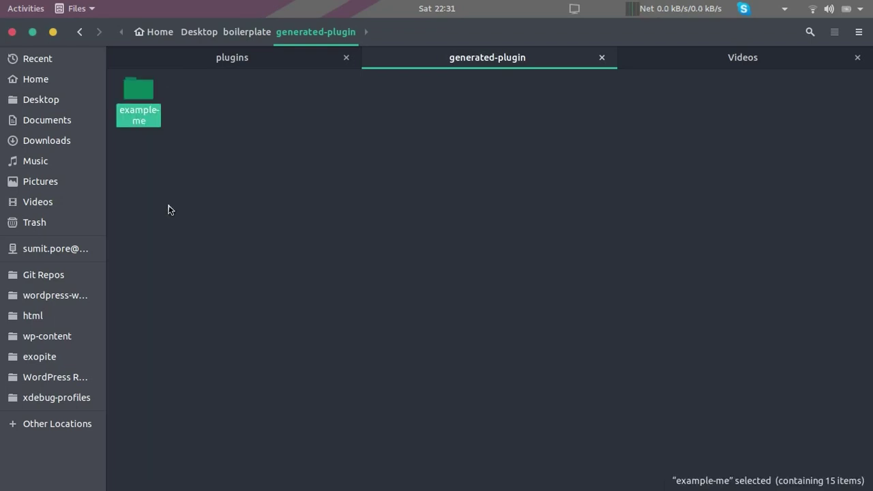
left_click(216, 58)
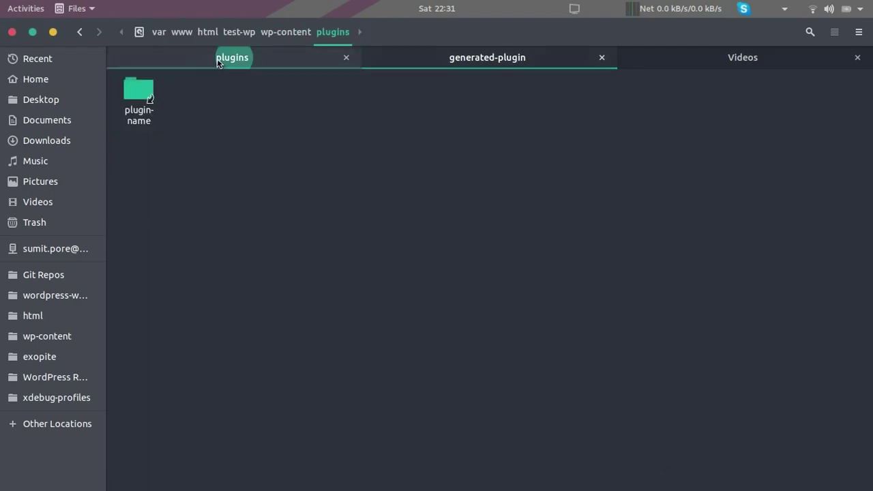
right_click(236, 200)
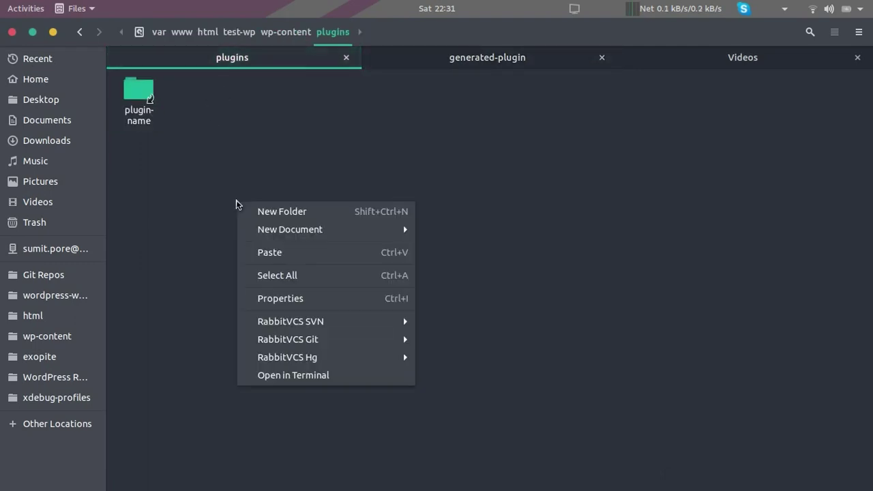
left_click(269, 253)
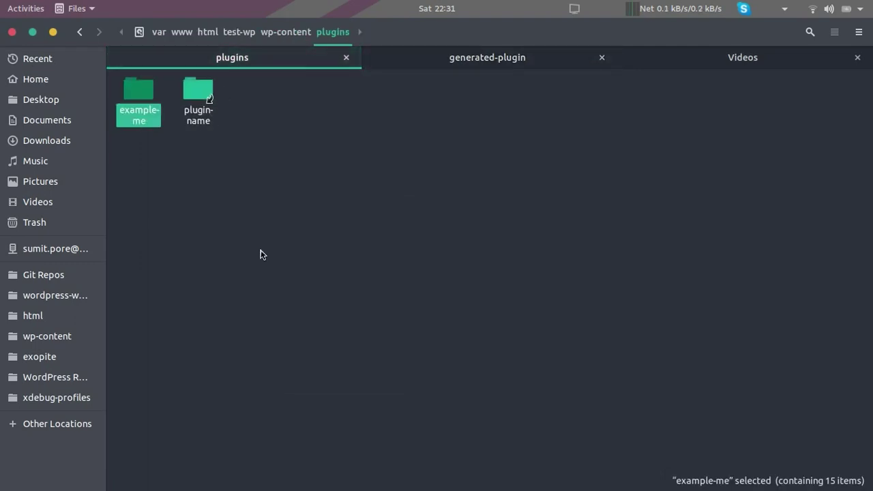
left_click(260, 255)
Switch to the WordPress Plugins page in Chrome, activate the Example Me plugin and open its settings
key("alt+Tab")
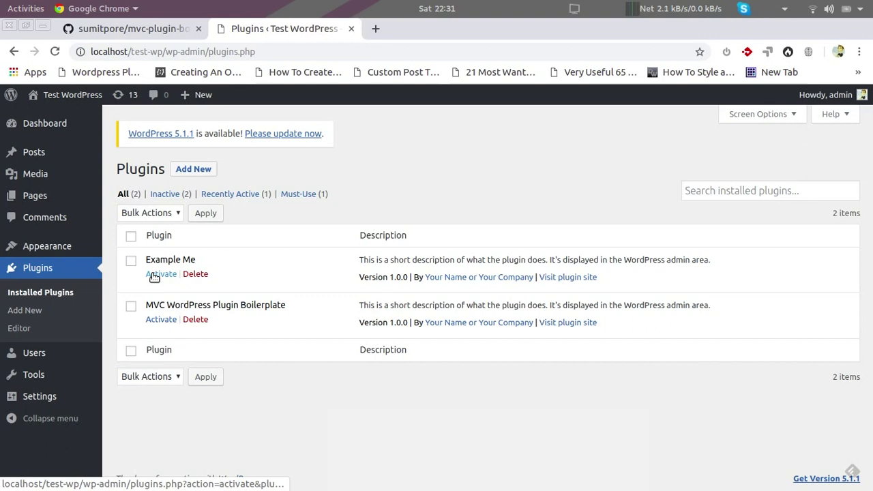
left_click(153, 275)
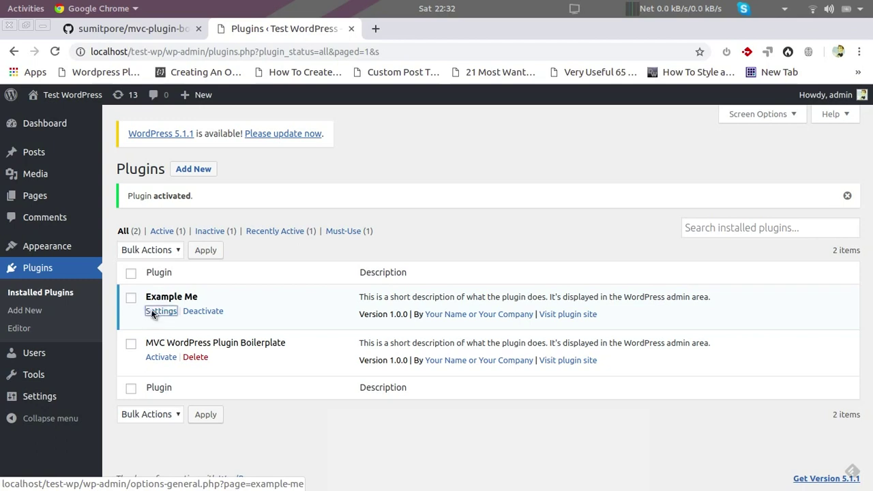
left_click(151, 311)
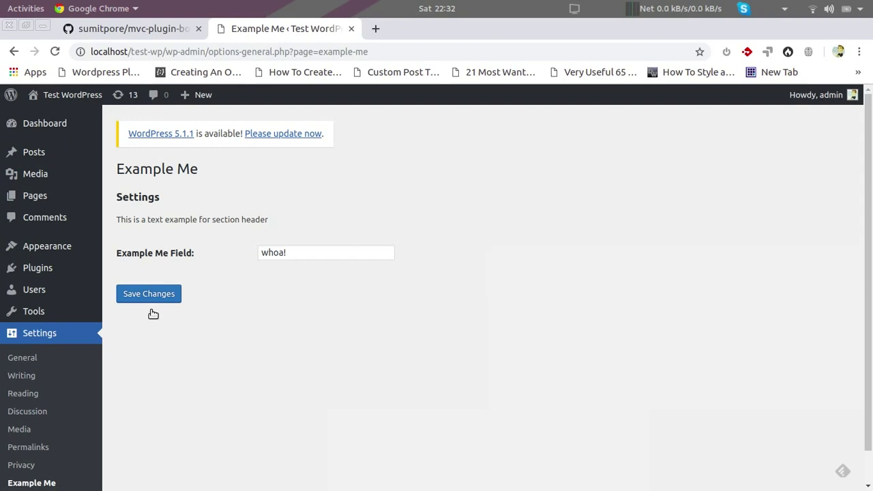